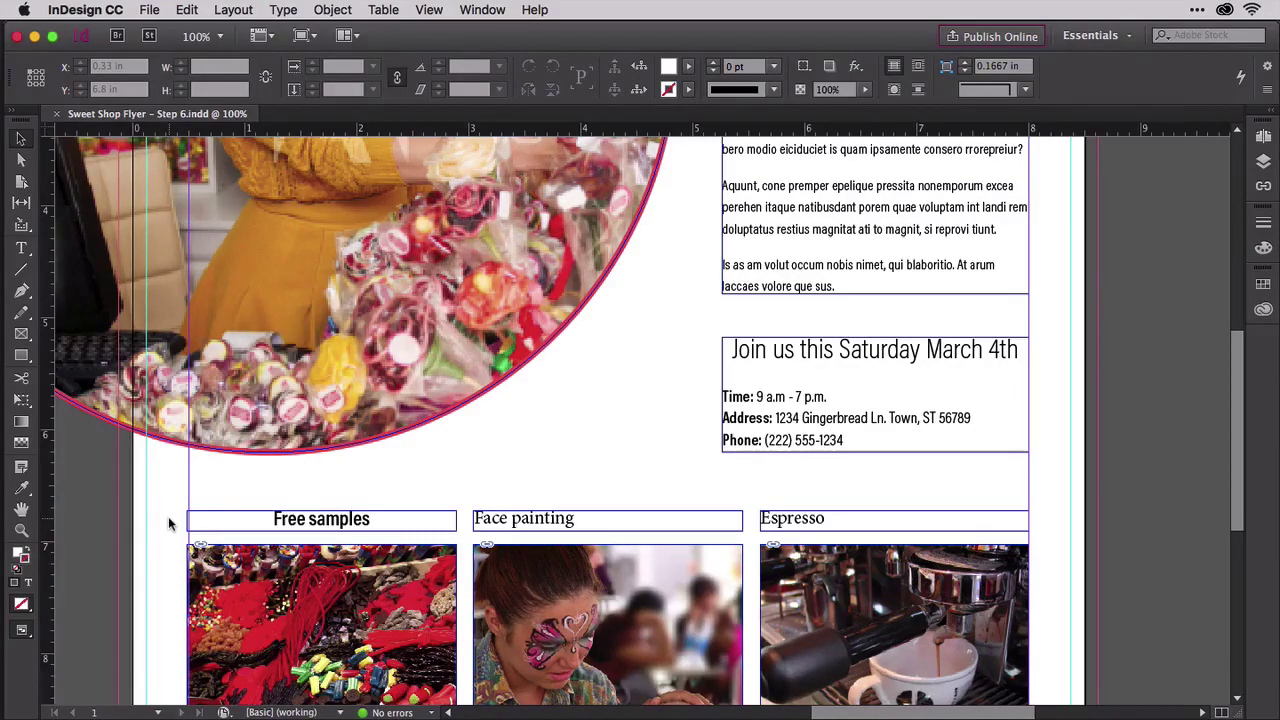
- With the Type tool, place the cursor in the 'Free samples' heading and open the Control panel menu
{"action": "left_click", "coordinate": [21, 247]}
{"action": "left_click_drag", "start_coordinate": [270, 518], "coordinate": [404, 521]}
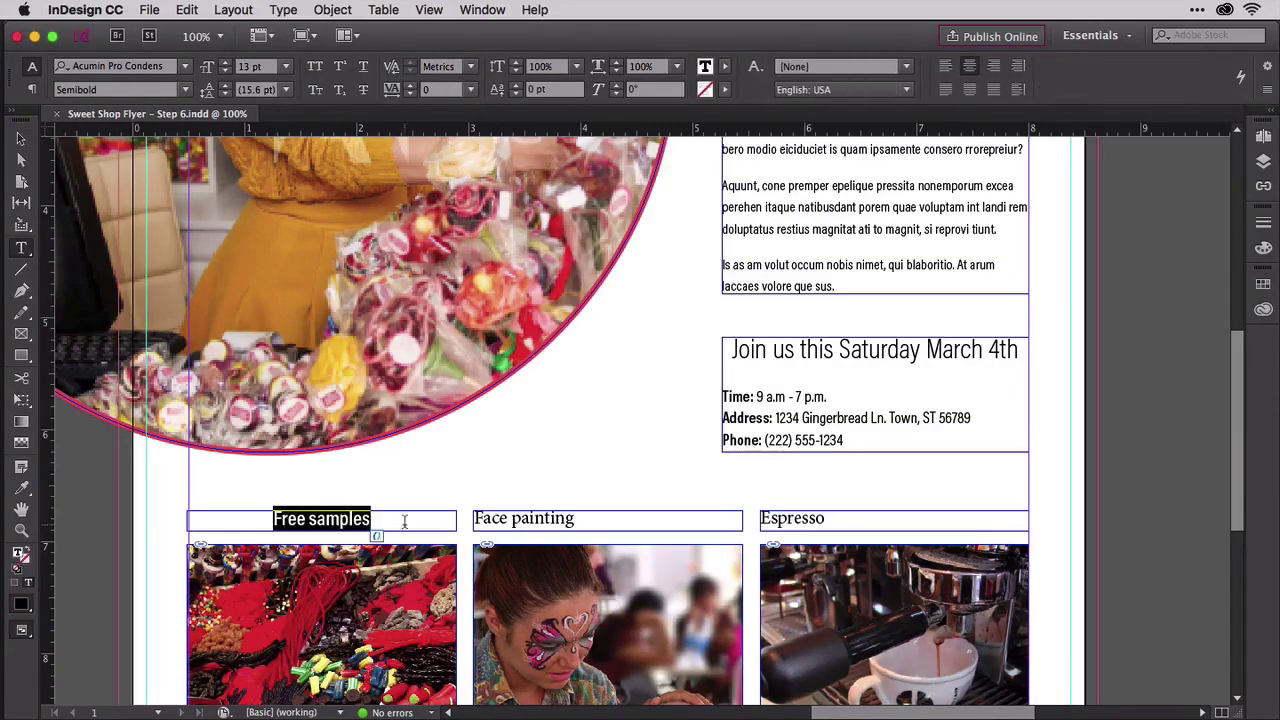
{"action": "left_click", "coordinate": [327, 518]}
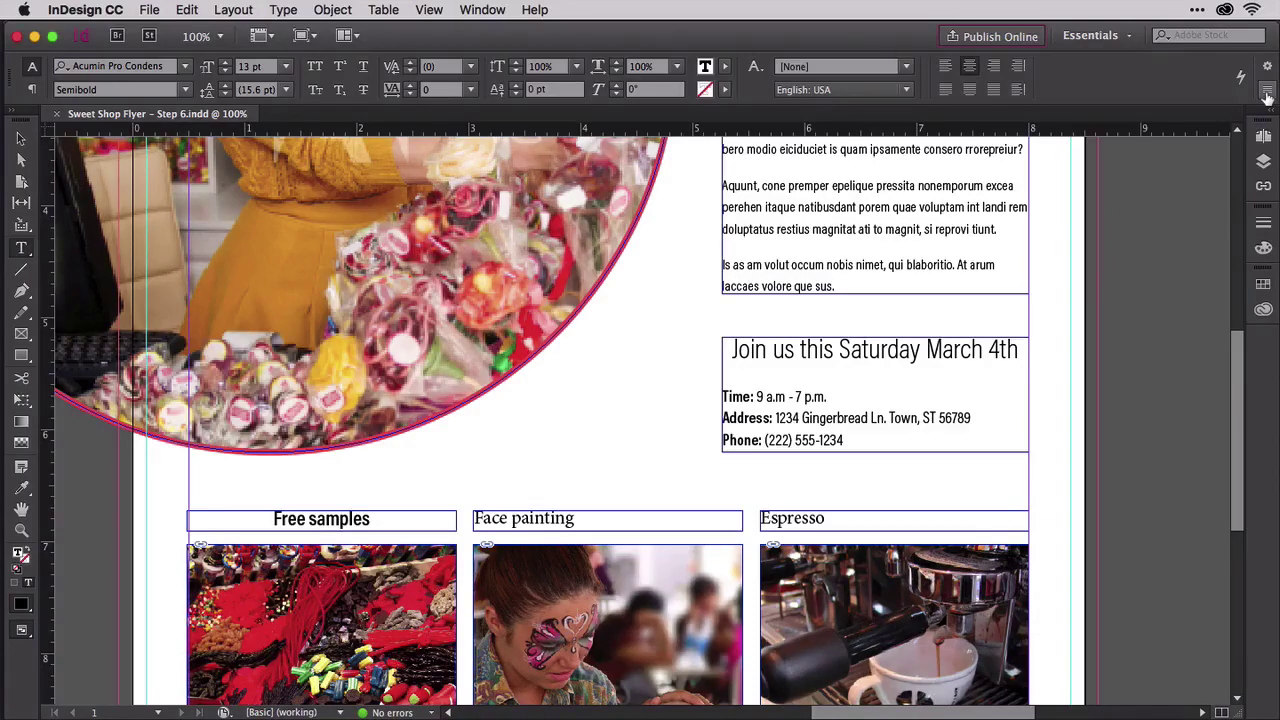
{"action": "left_click", "coordinate": [1267, 94]}
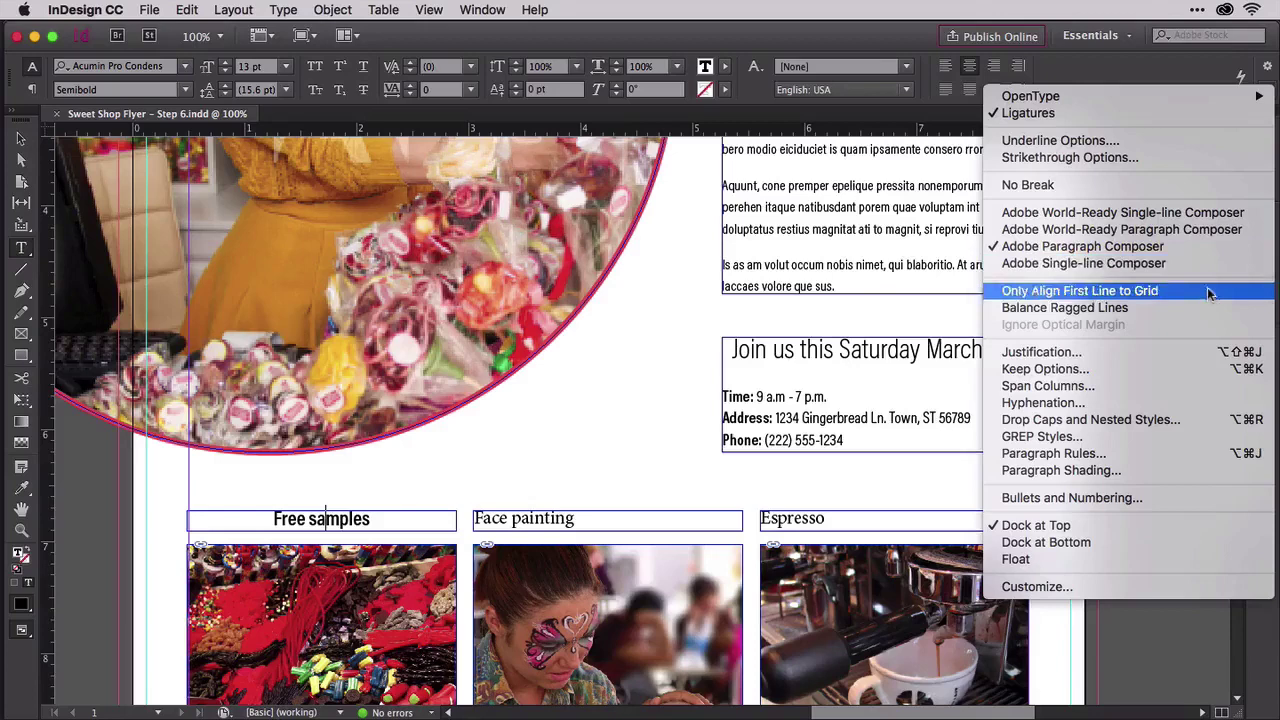
- Turn on Paragraph Shading for 'Free samples' using the salmon C=0 M=78 Y=65 K=0 swatch
{"action": "left_click", "coordinate": [1148, 471]}
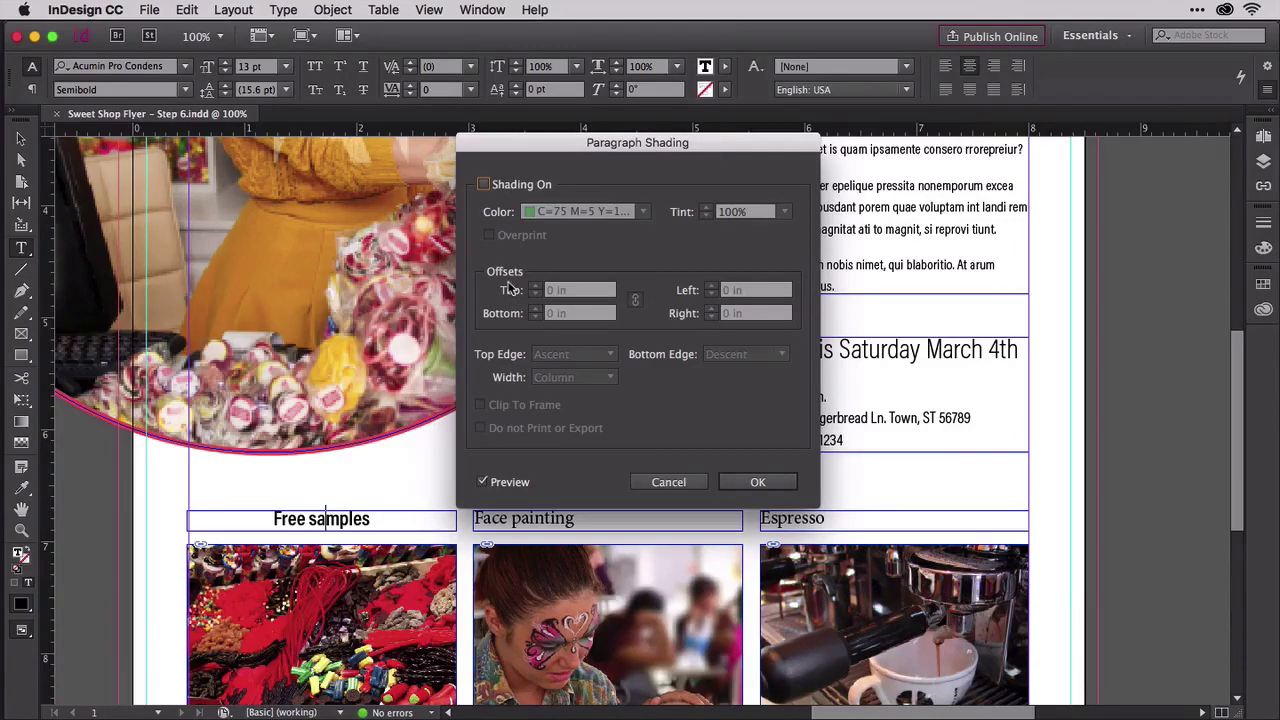
{"action": "left_click", "coordinate": [498, 188]}
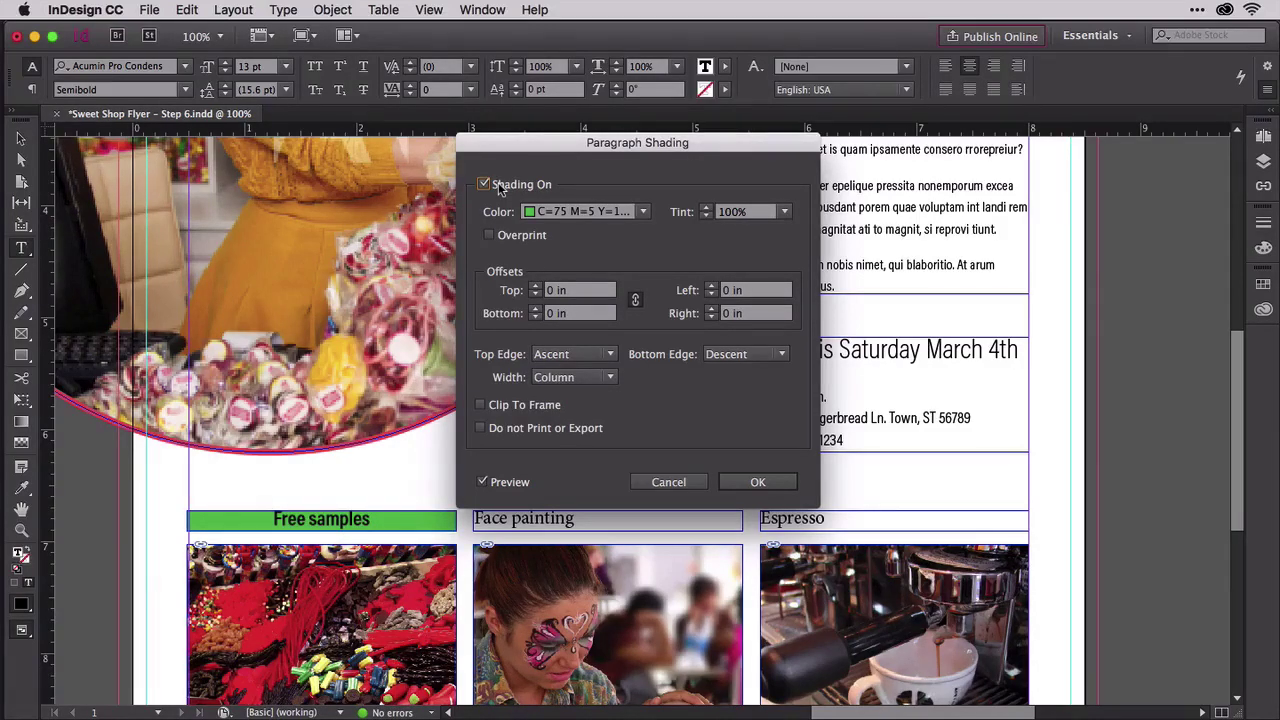
{"action": "left_click", "coordinate": [643, 212]}
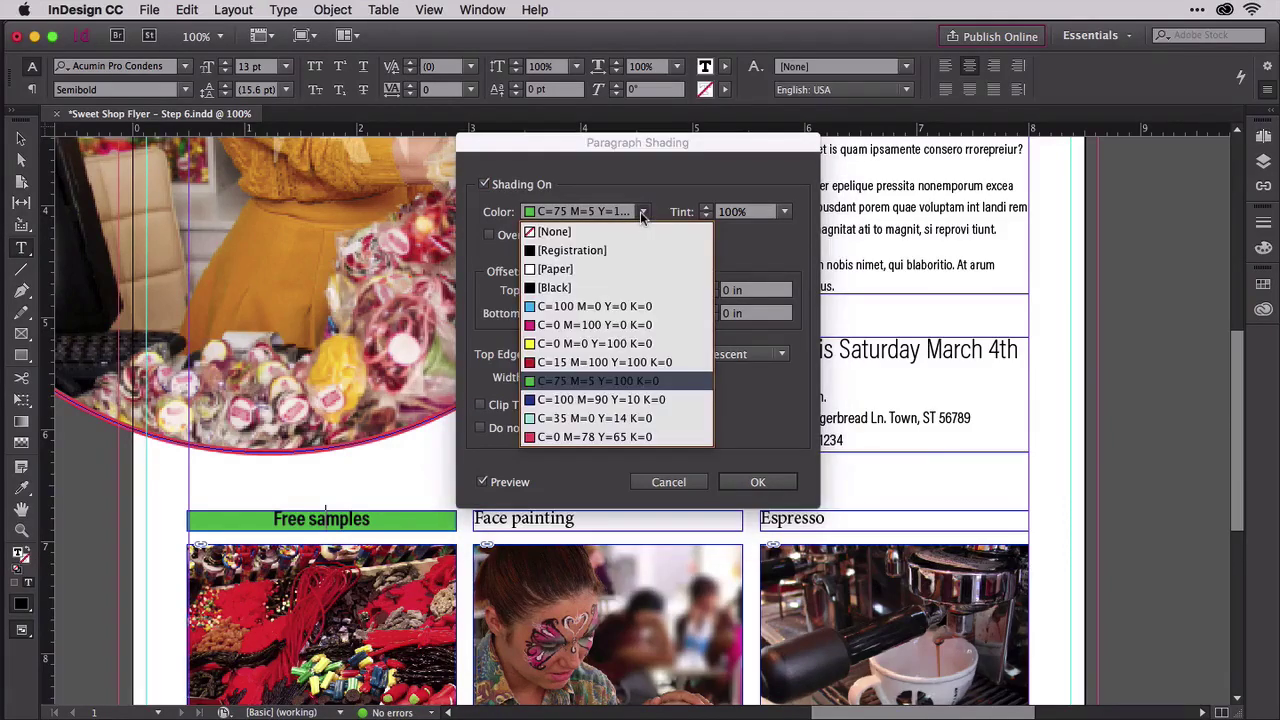
{"action": "left_click", "coordinate": [659, 437]}
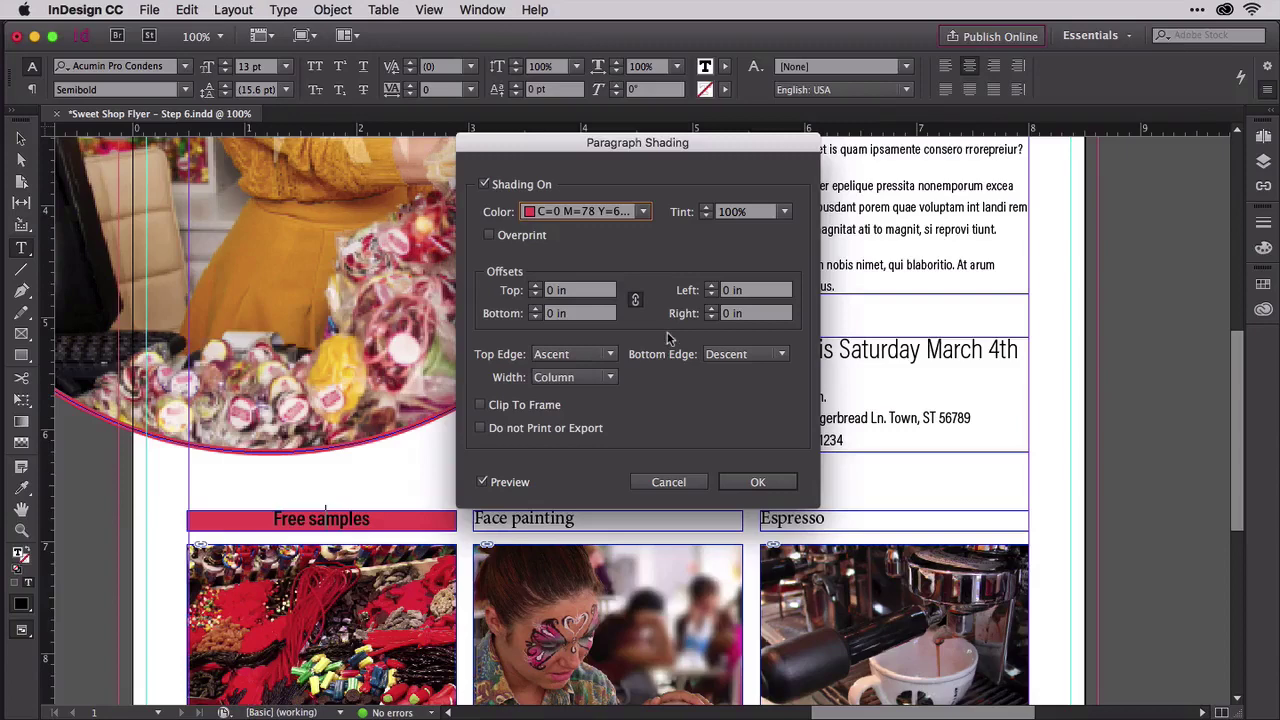
- Unlink the shading offsets and set Top and Bottom to 0.125 in
{"action": "left_click", "coordinate": [635, 300]}
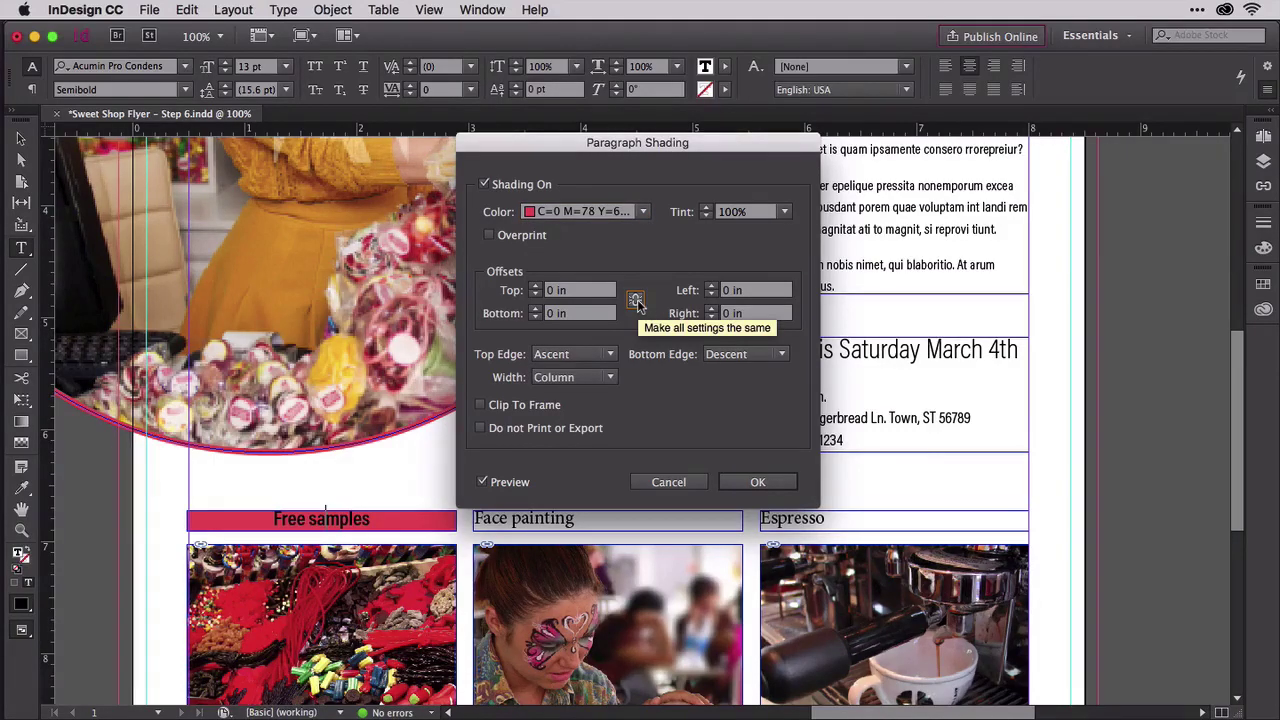
{"action": "left_click", "coordinate": [536, 285]}
{"action": "left_click", "coordinate": [536, 285]}
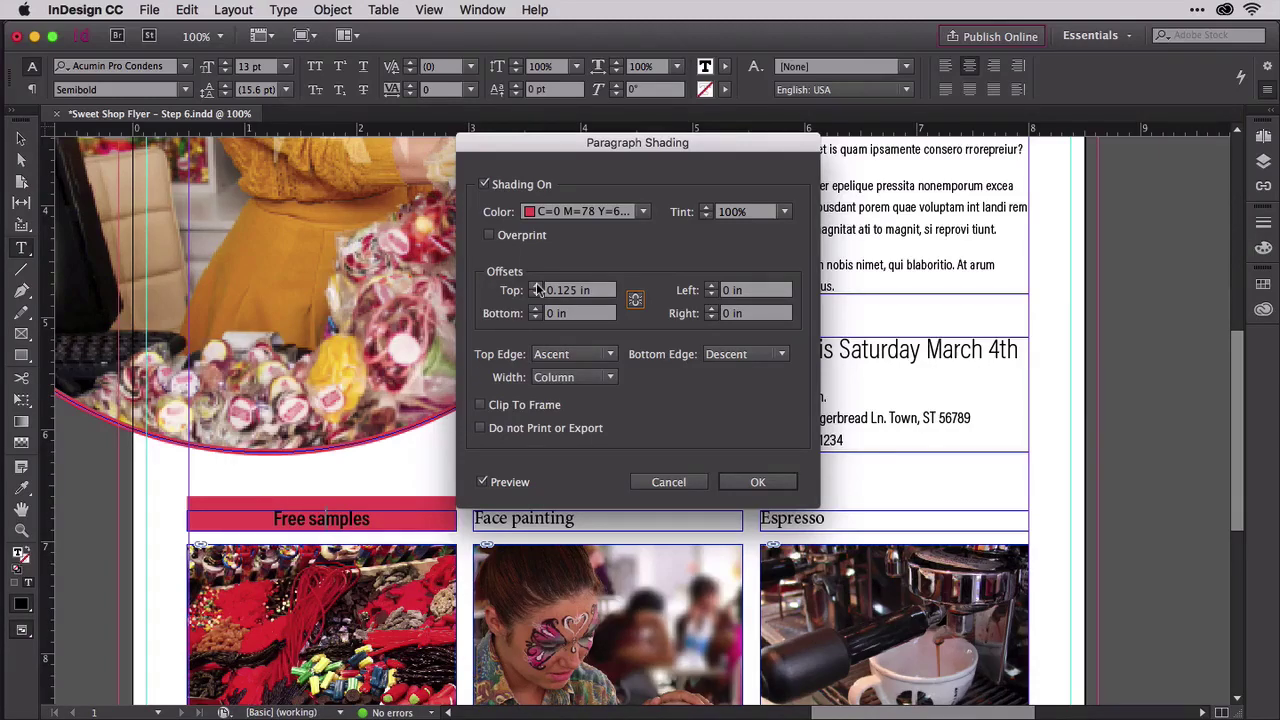
{"action": "left_click", "coordinate": [534, 309]}
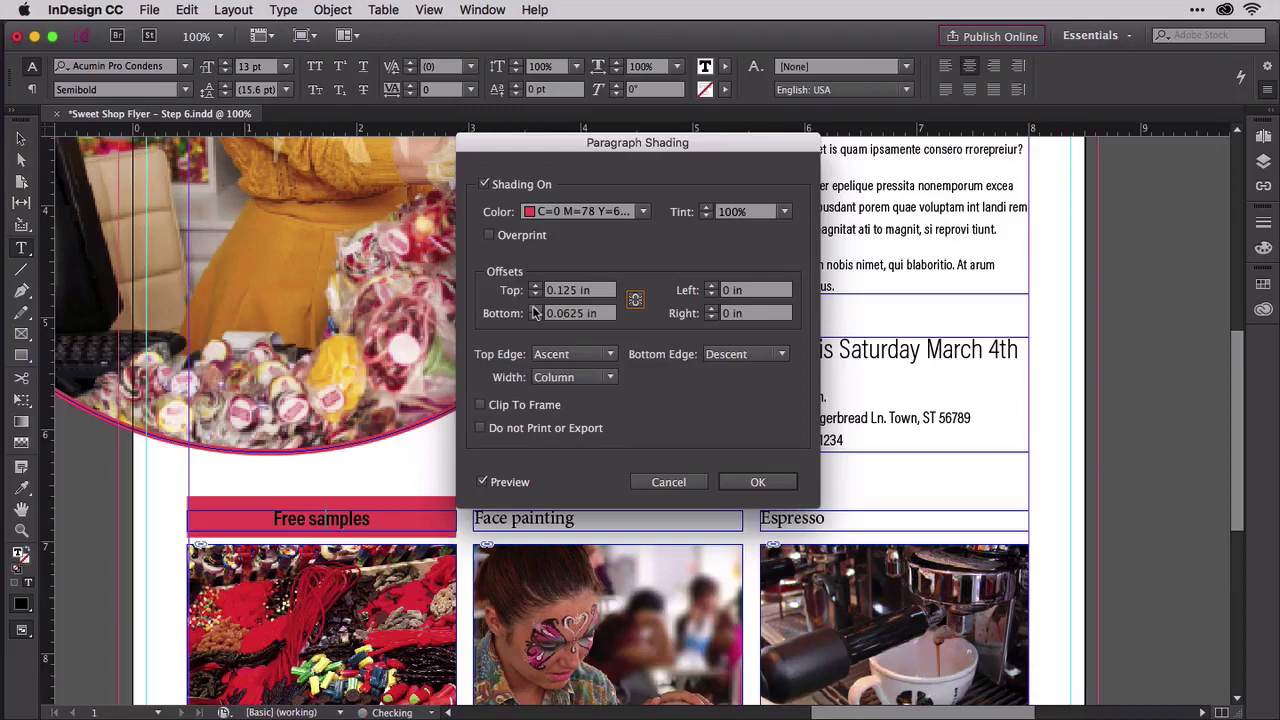
{"action": "left_click", "coordinate": [534, 309]}
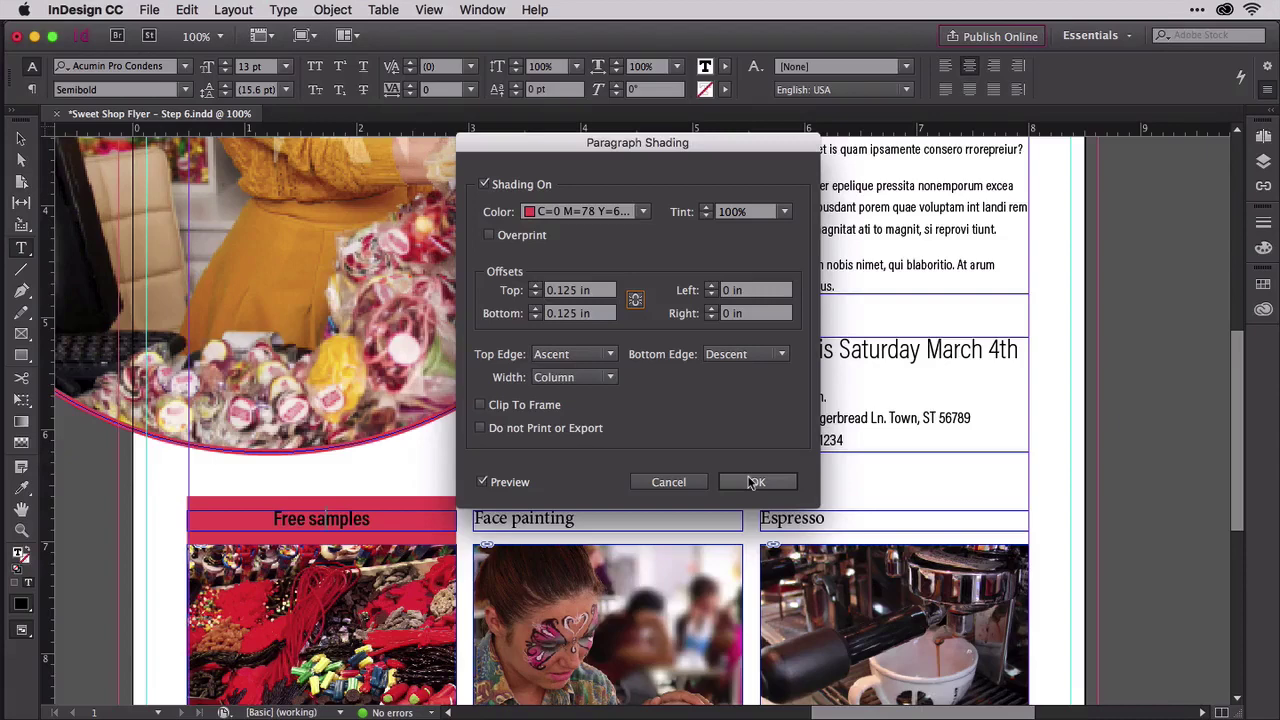
- Apply the salmon shading and colour the 'Free samples' text white with the [Paper] swatch
{"action": "left_click", "coordinate": [753, 482]}
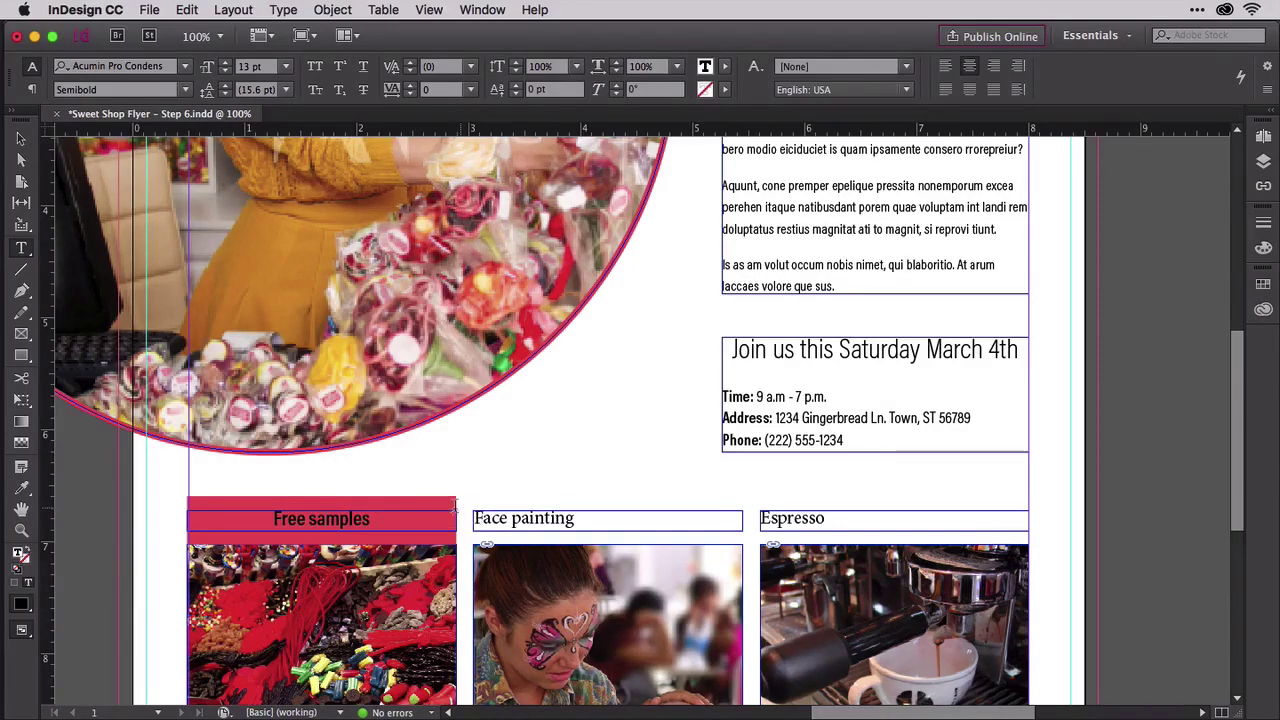
{"action": "left_click_drag", "start_coordinate": [372, 516], "coordinate": [268, 514]}
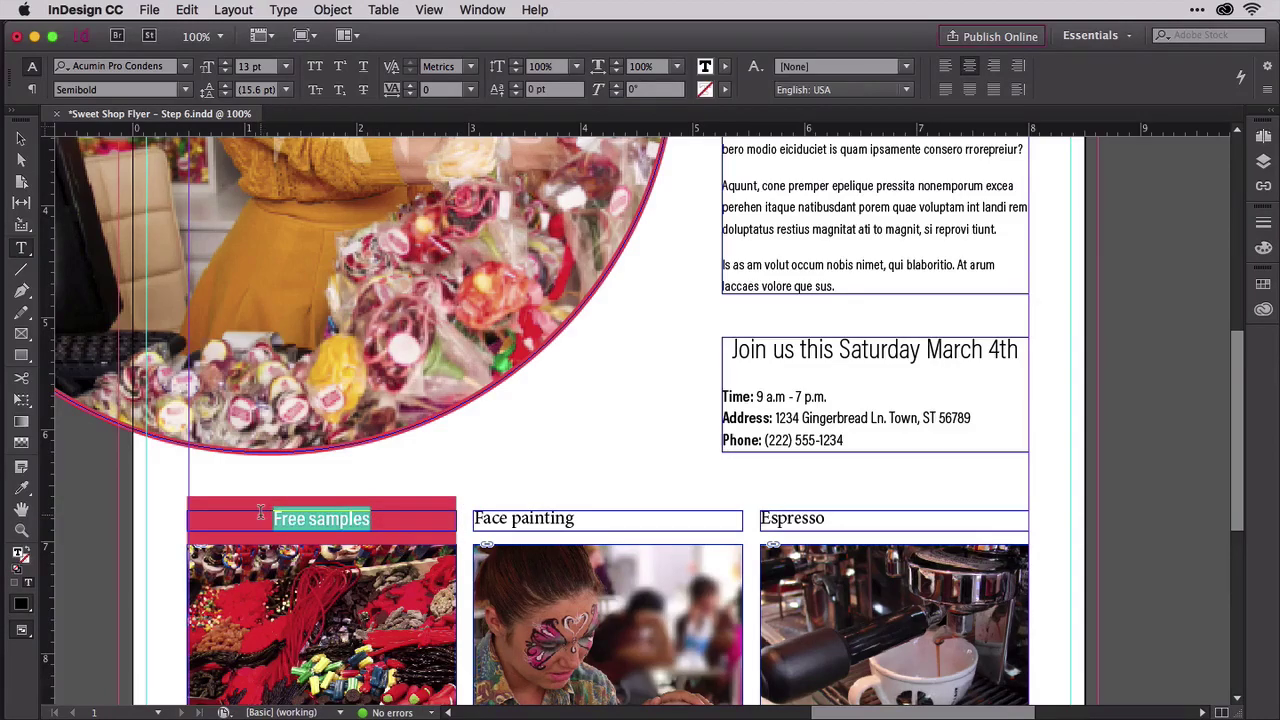
{"action": "left_click", "coordinate": [1263, 284]}
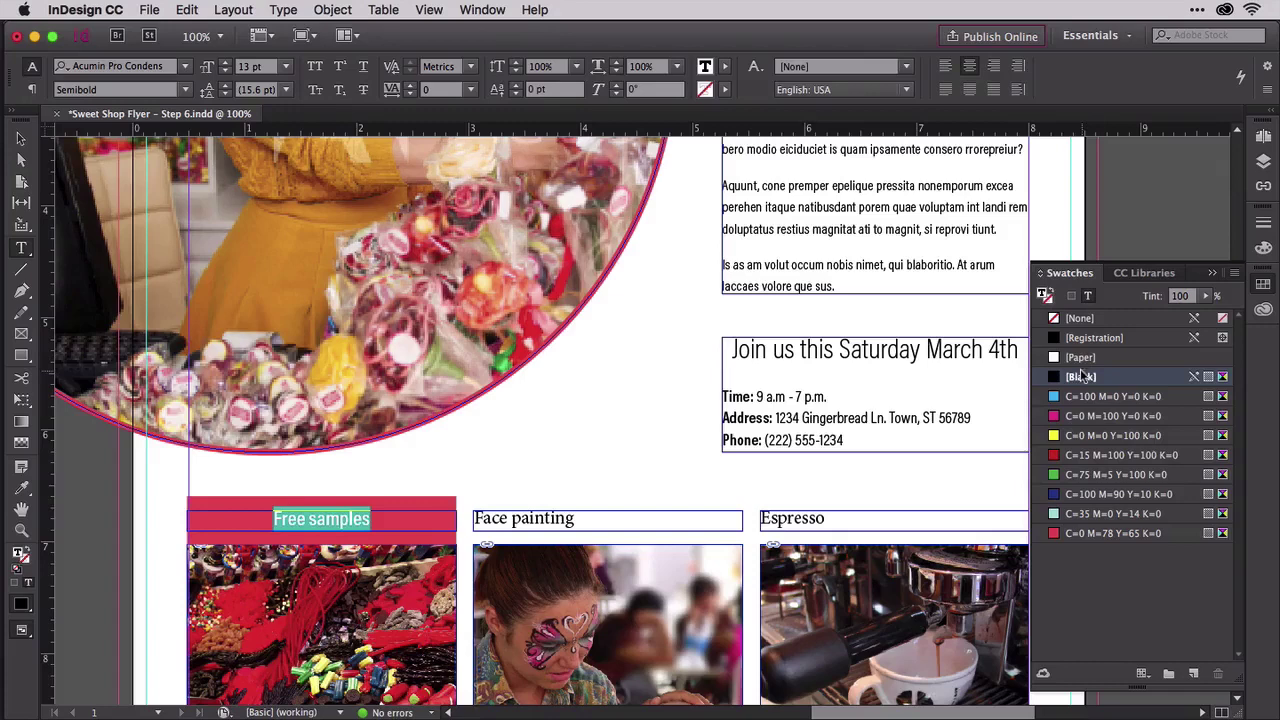
{"action": "left_click", "coordinate": [1080, 358]}
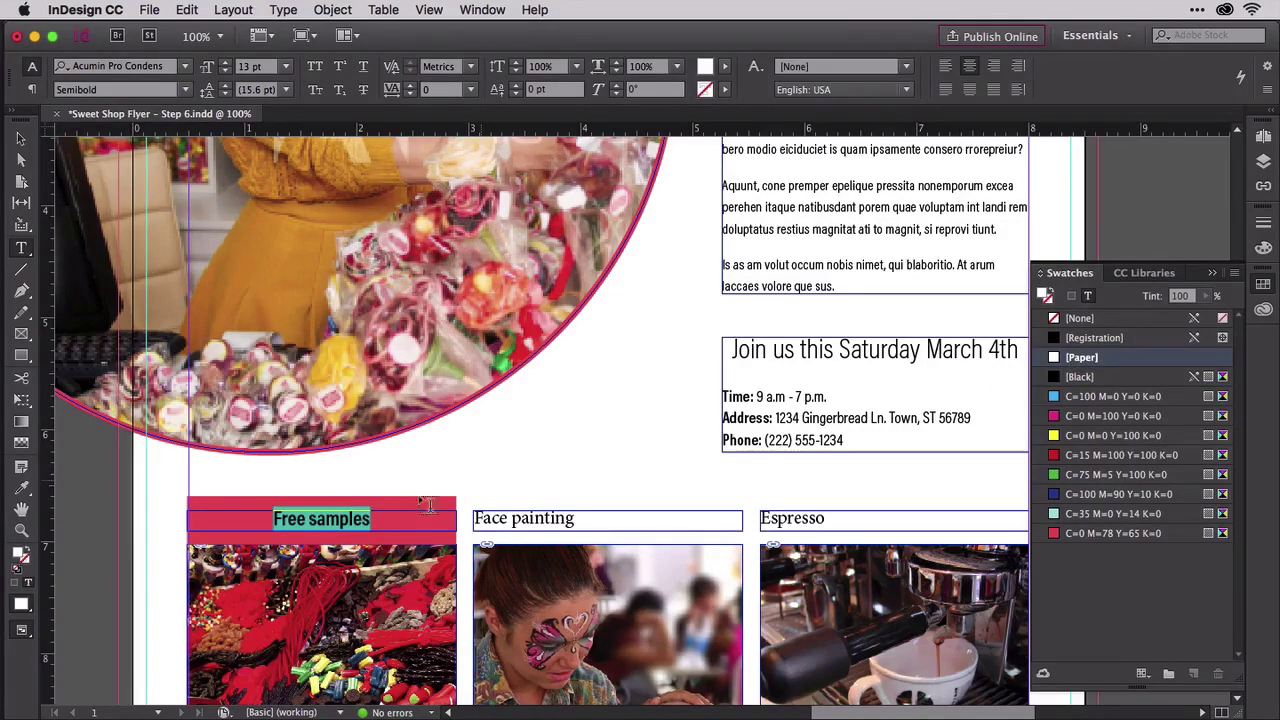
{"action": "left_click", "coordinate": [340, 518]}
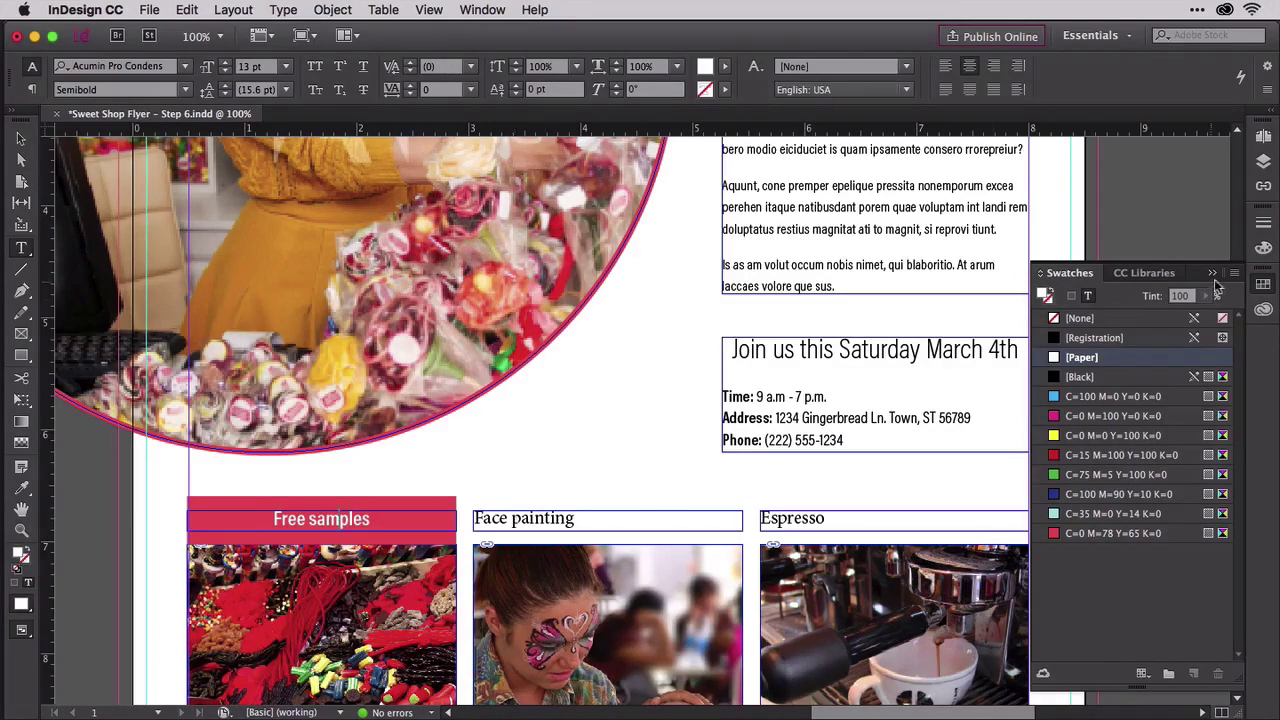
{"action": "left_click", "coordinate": [1260, 285]}
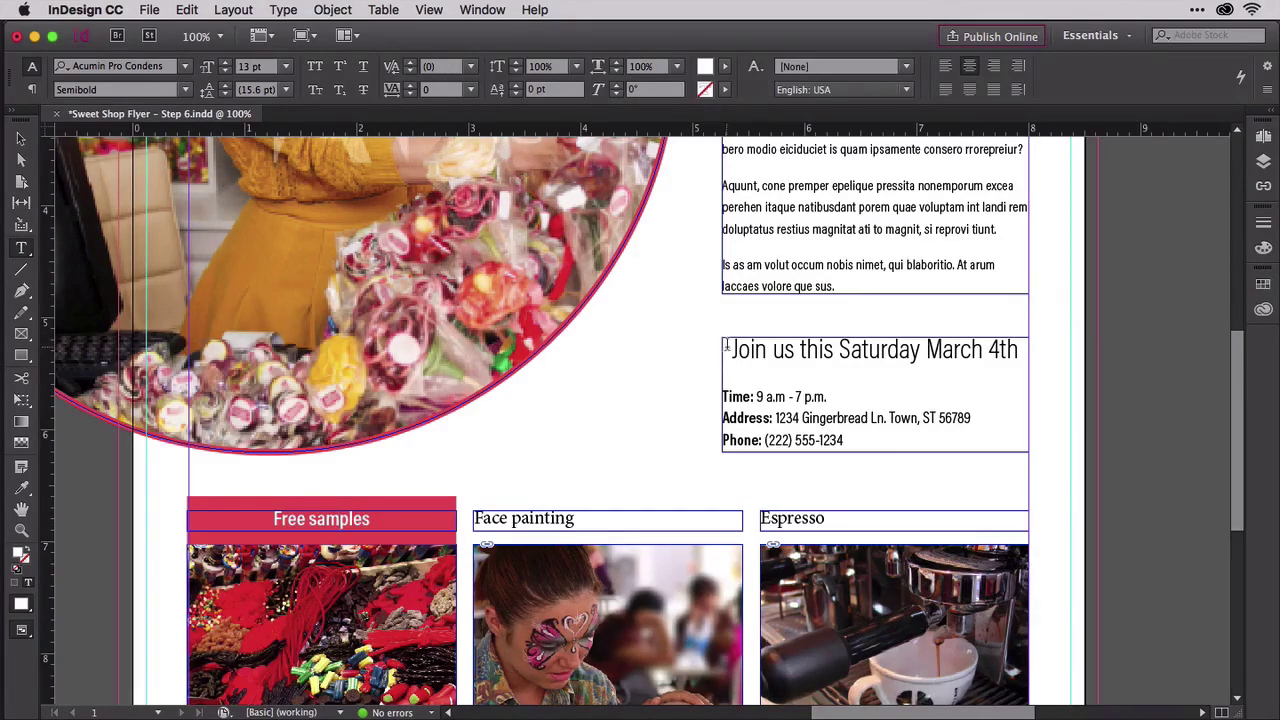
- Turn on light cyan C=35 M=0 Y=14 K=0 paragraph shading for the 'Join us this Saturday March 4th' heading
{"action": "left_click_drag", "start_coordinate": [726, 345], "coordinate": [1018, 346]}
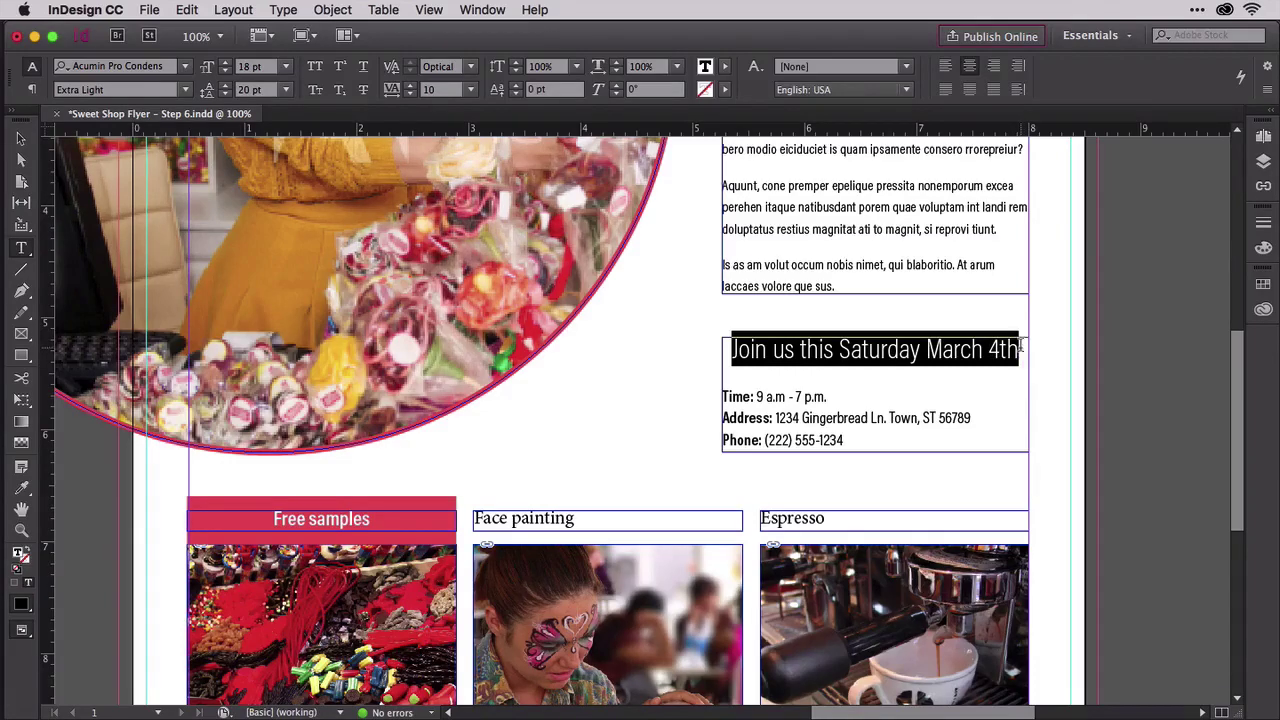
{"action": "left_click", "coordinate": [1268, 91]}
{"action": "left_click", "coordinate": [1096, 469]}
{"action": "left_click", "coordinate": [483, 184]}
{"action": "left_click_drag", "start_coordinate": [500, 152], "coordinate": [393, 149]}
{"action": "left_click", "coordinate": [512, 208]}
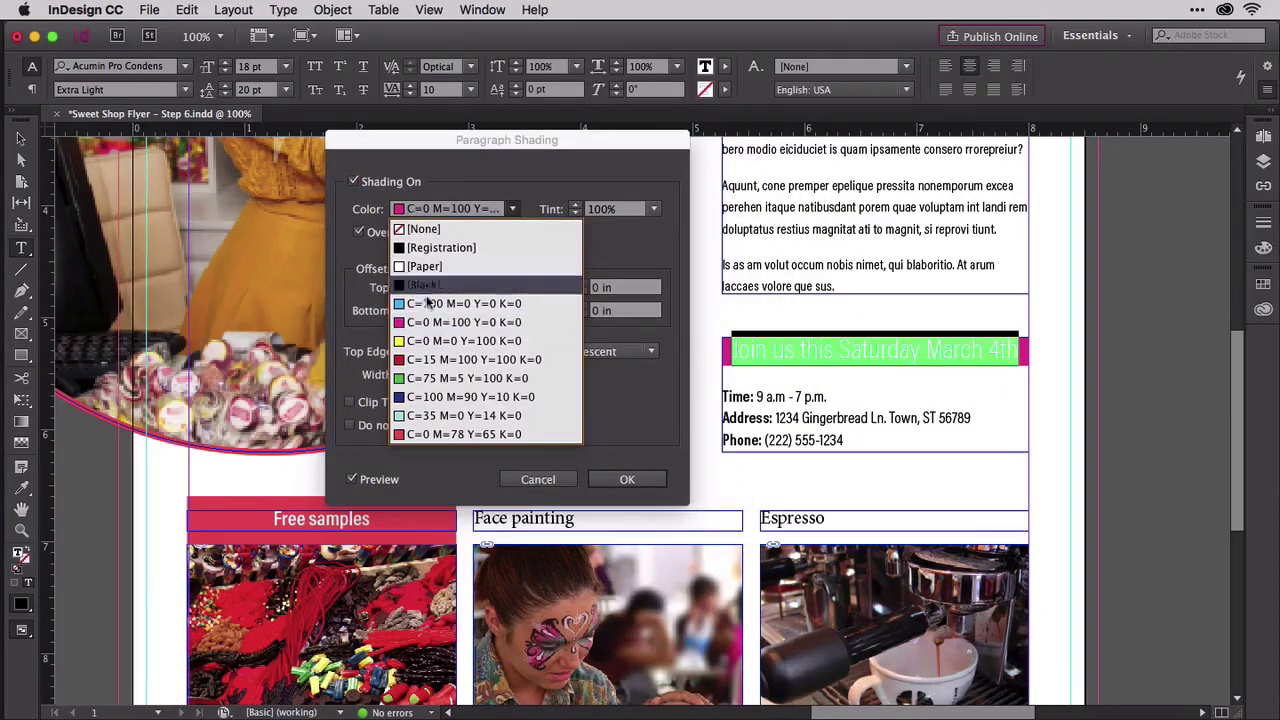
{"action": "left_click", "coordinate": [430, 414]}
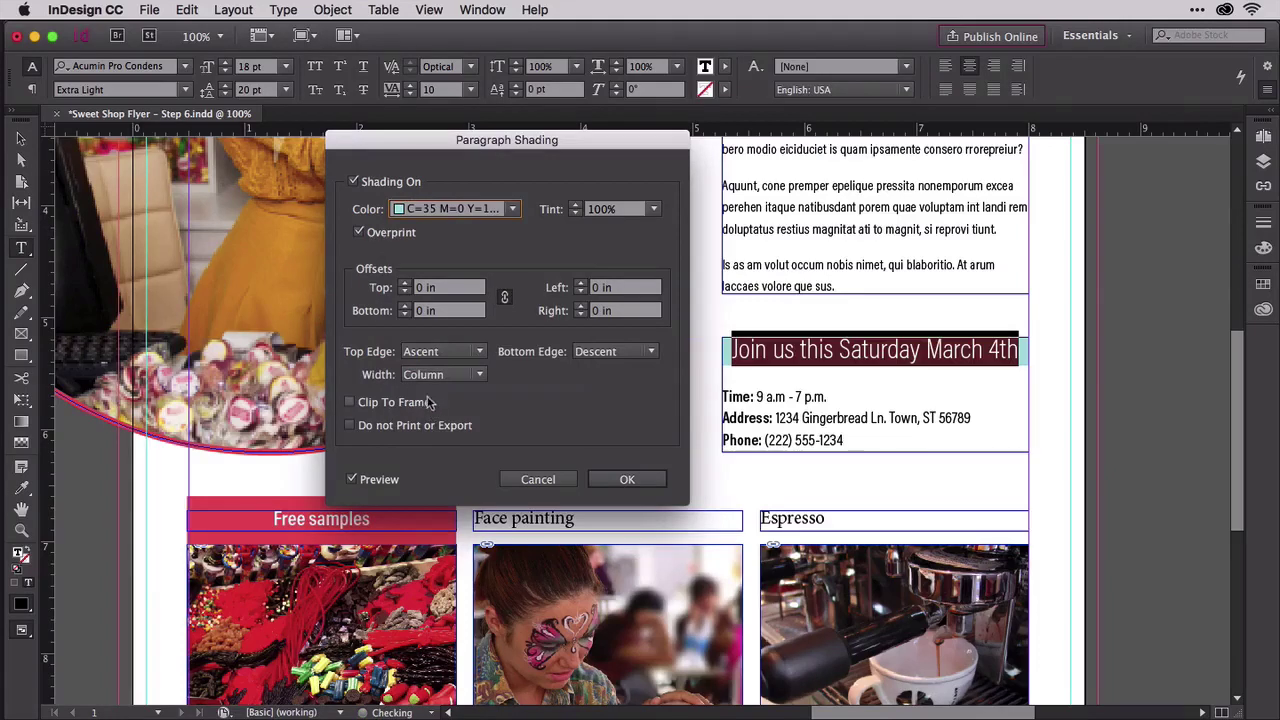
- Set shading offsets to 0.0625 in top and bottom, with 0 in left and right
{"action": "left_click", "coordinate": [406, 284]}
{"action": "left_click", "coordinate": [505, 295]}
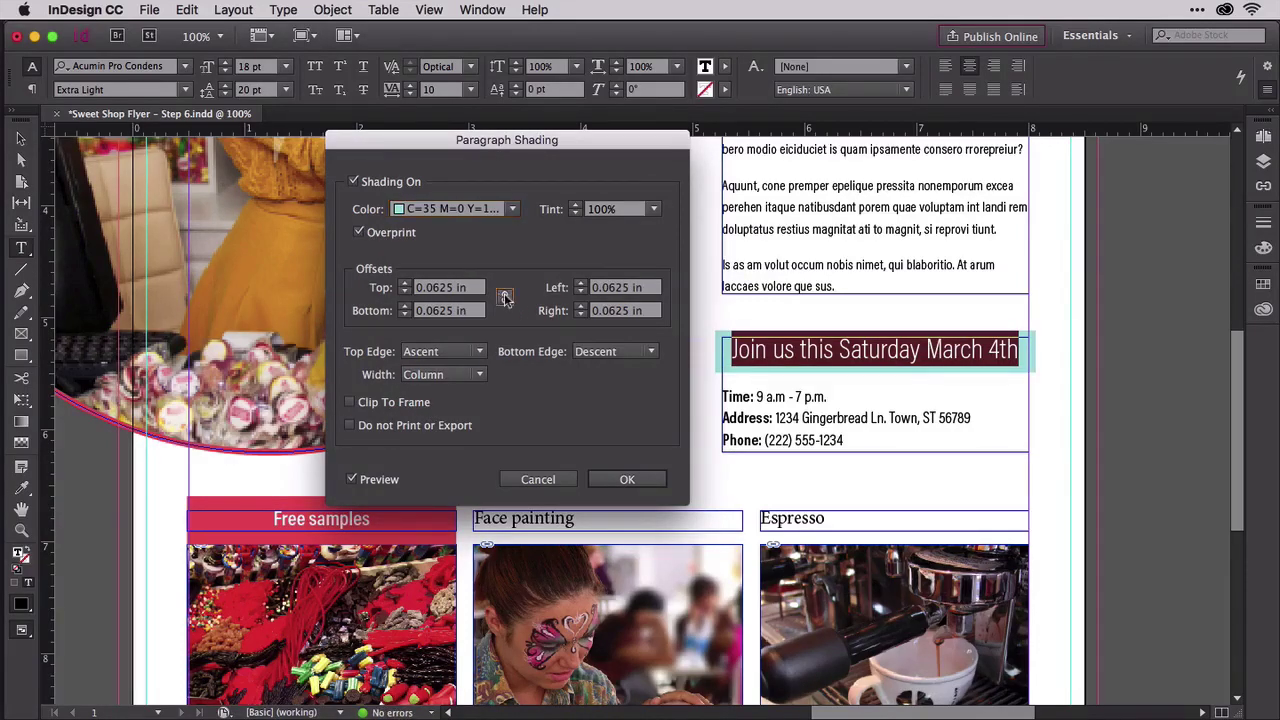
{"action": "left_click", "coordinate": [580, 292]}
{"action": "left_click", "coordinate": [580, 316]}
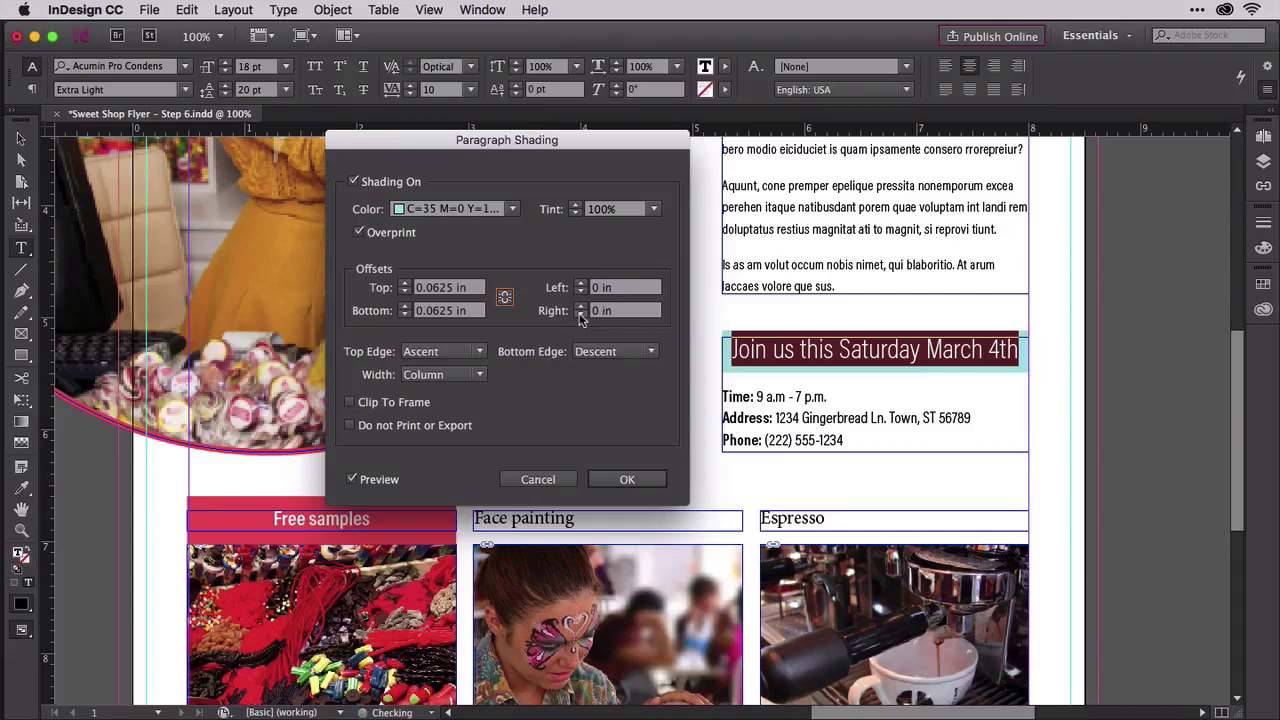
- Apply the cyan shading and colour the 'Join us' heading text white with [Paper]
{"action": "left_click", "coordinate": [629, 479]}
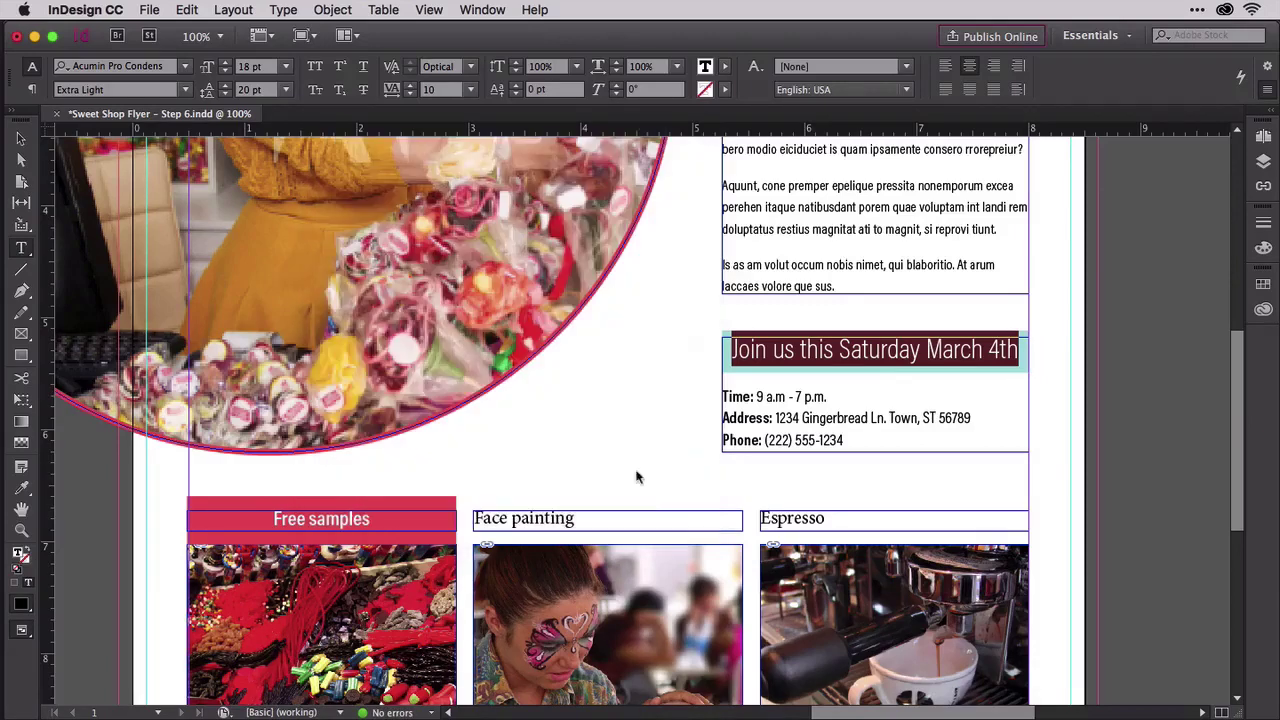
{"action": "left_click", "coordinate": [1264, 286]}
{"action": "left_click", "coordinate": [1085, 358]}
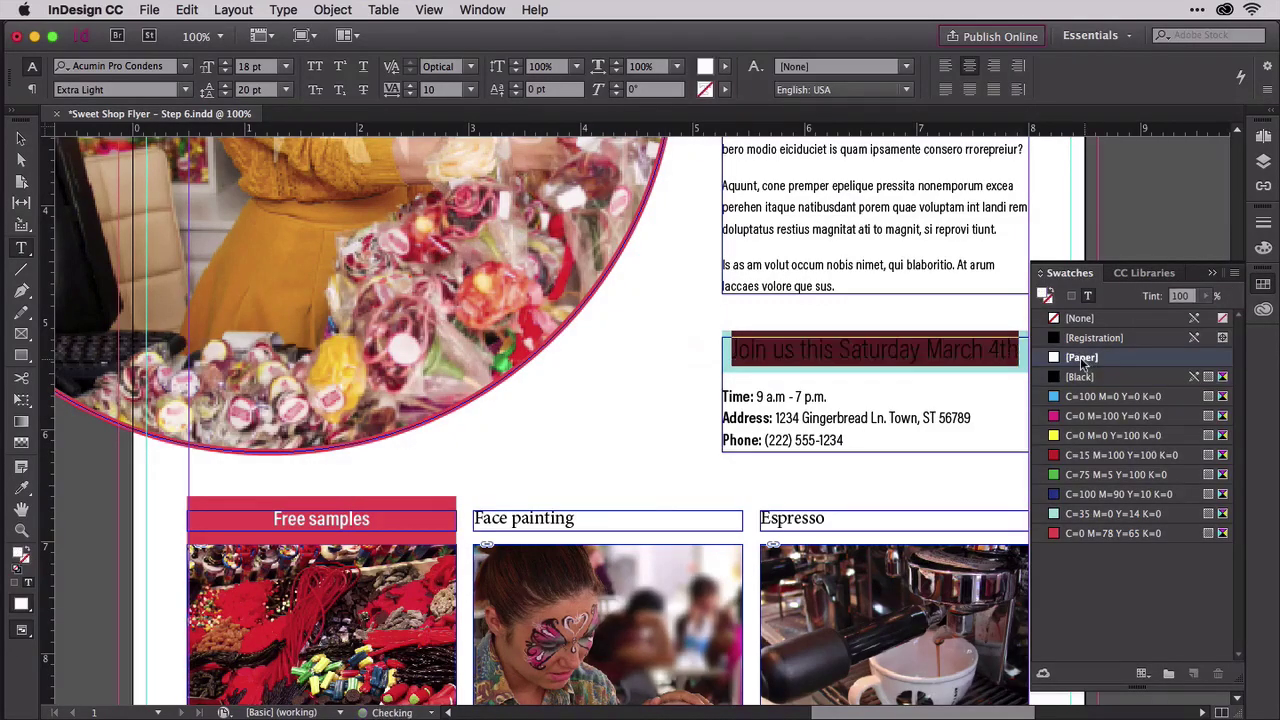
{"action": "left_click", "coordinate": [1264, 288]}
{"action": "left_click", "coordinate": [879, 348]}
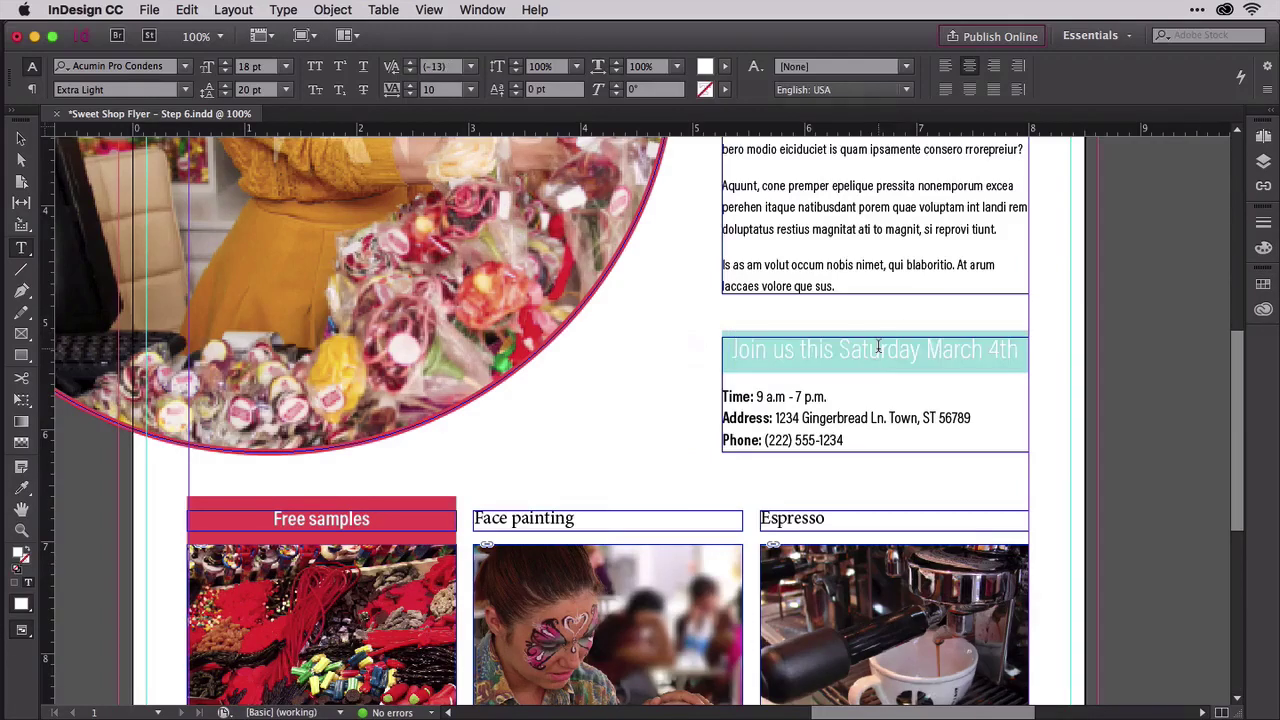